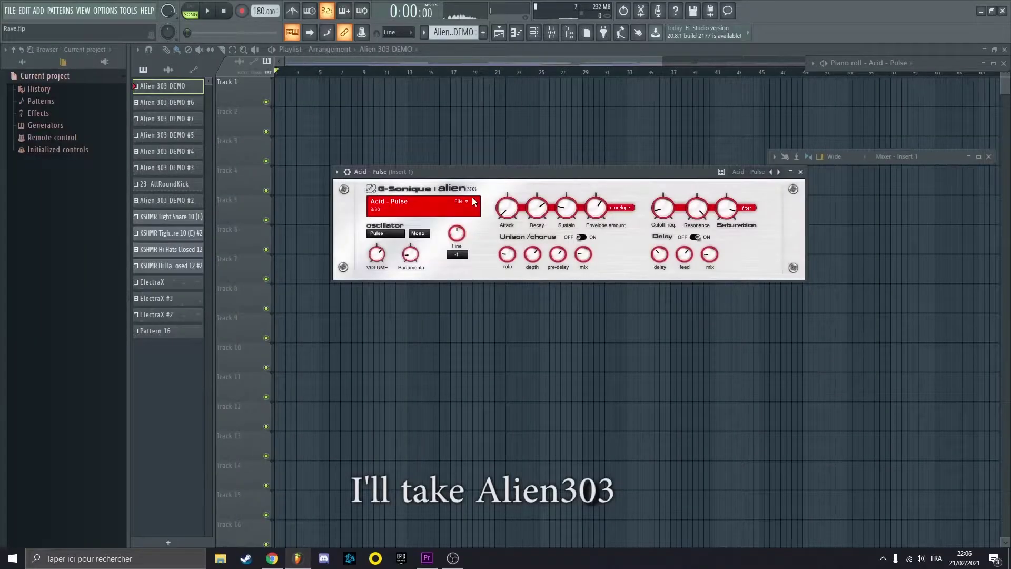
# Step: Choose the Acid - Pulse preset in the Alien303 synth and open that channel's piano roll
pyautogui.click(407, 209)
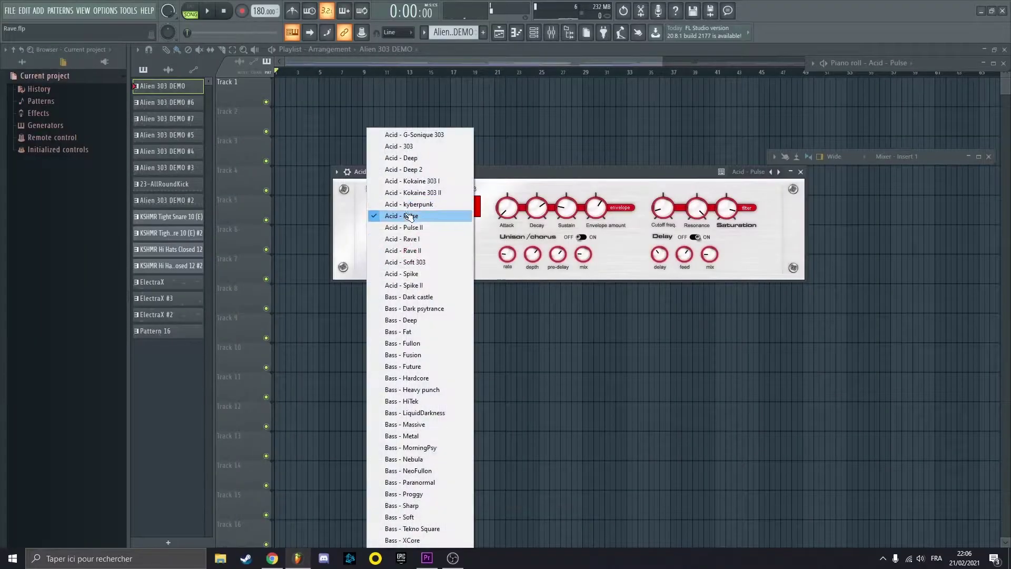
pyautogui.click(441, 274)
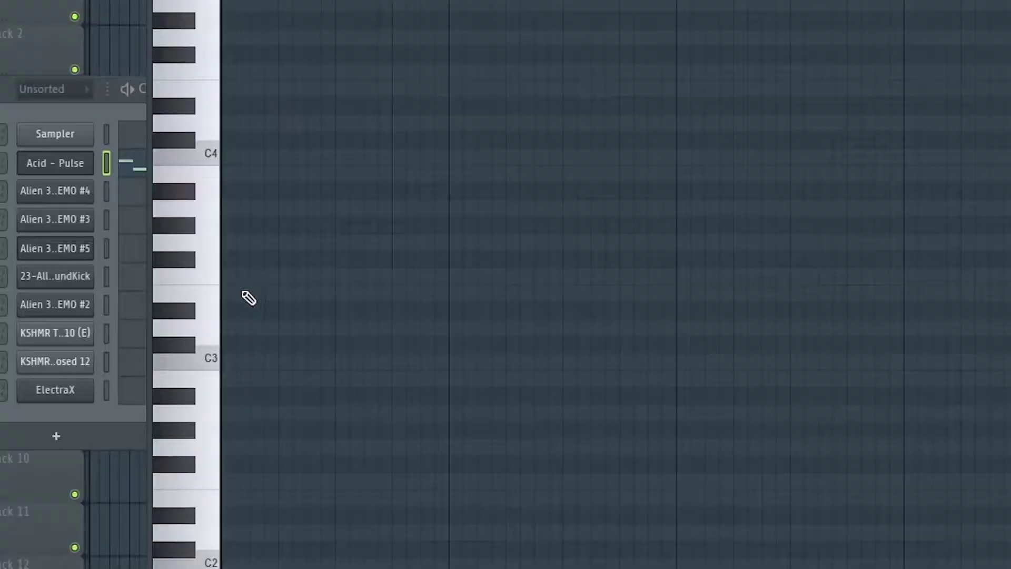
pyautogui.click(231, 224)
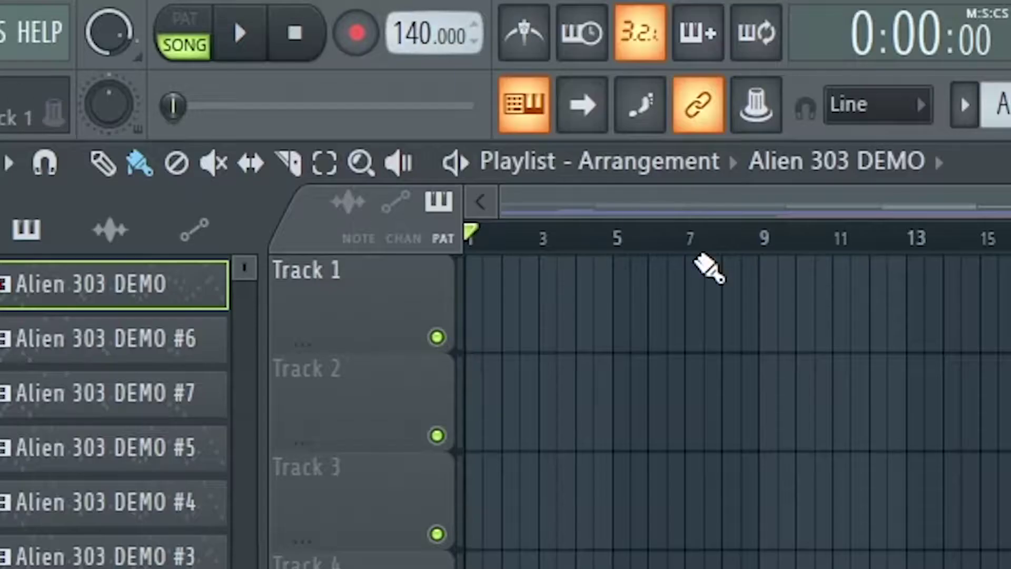
# Step: Set the project tempo to 180 BPM
pyautogui.moveTo(414, 28)
pyautogui.mouseDown()
pyautogui.moveTo(414, 10)
pyautogui.moveTo(415, 25)
pyautogui.mouseUp()
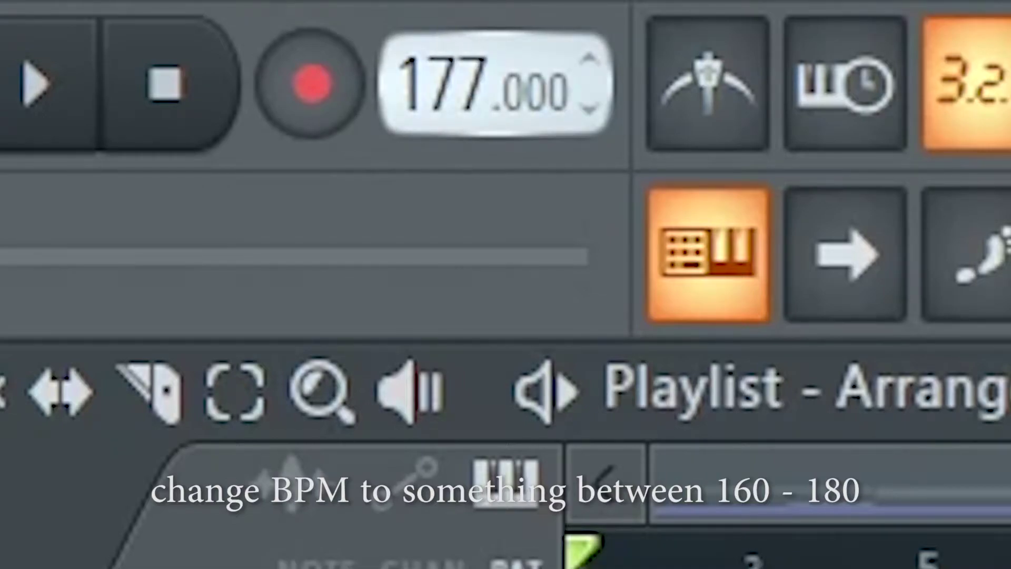
pyautogui.moveTo(441, 85); pyautogui.dragTo(441, 79)
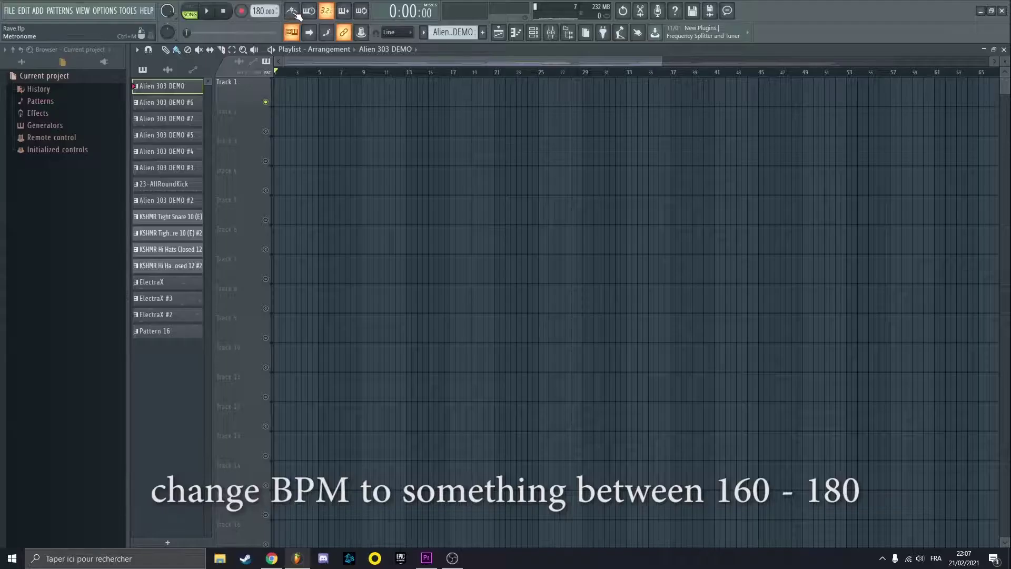
pyautogui.click(206, 11)
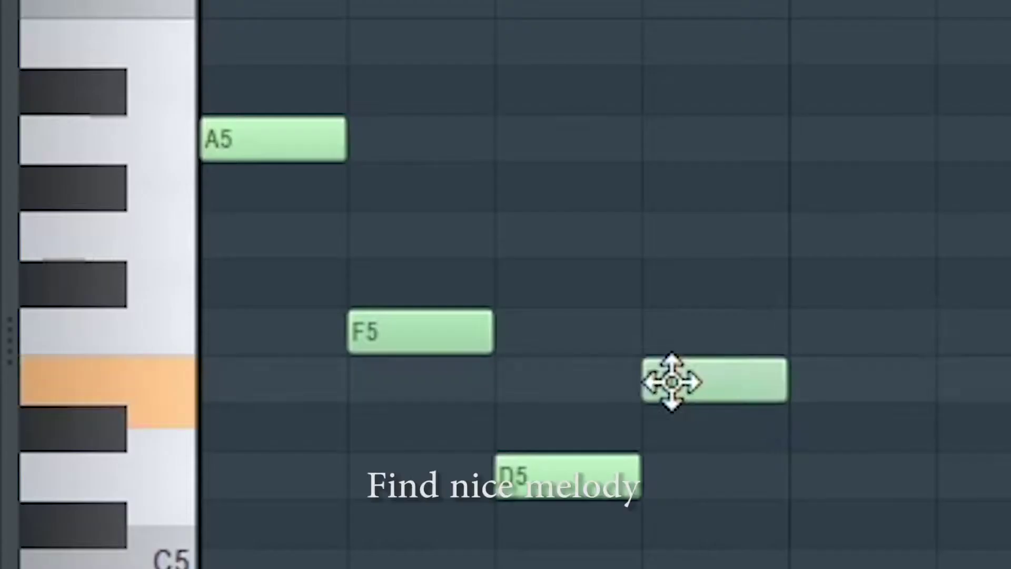
# Step: Write the Acid - Pulse melody in the piano roll, starting with A5, F5, D5, E5 and F5, and play the pattern
pyautogui.click(792, 330)
pyautogui.click(637, 198)
pyautogui.click(805, 340)
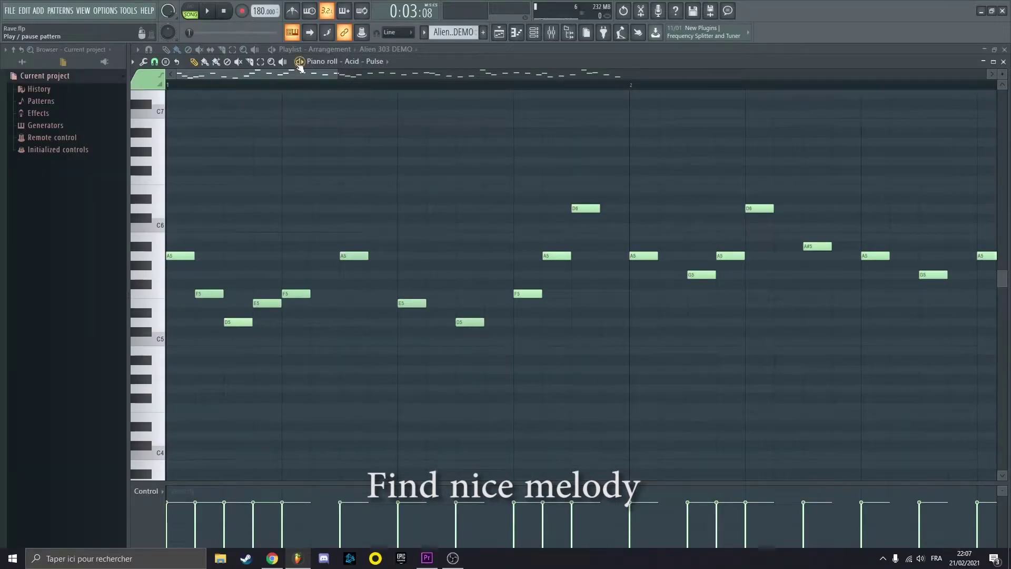
pyautogui.click(299, 62)
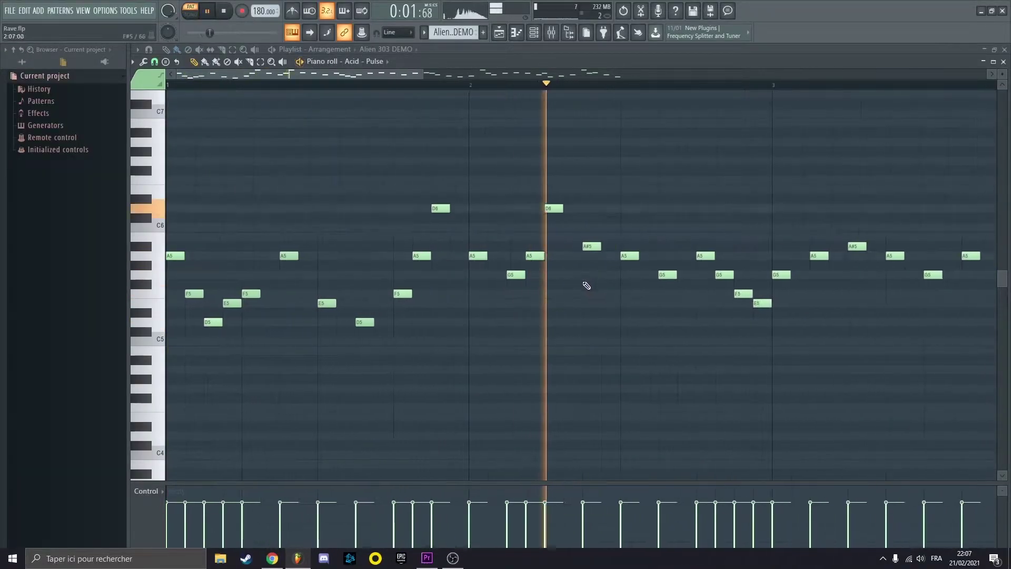
# Step: Route the Acid - Pulse channel to mixer track 1
pyautogui.scroll(-3, 588, 285)
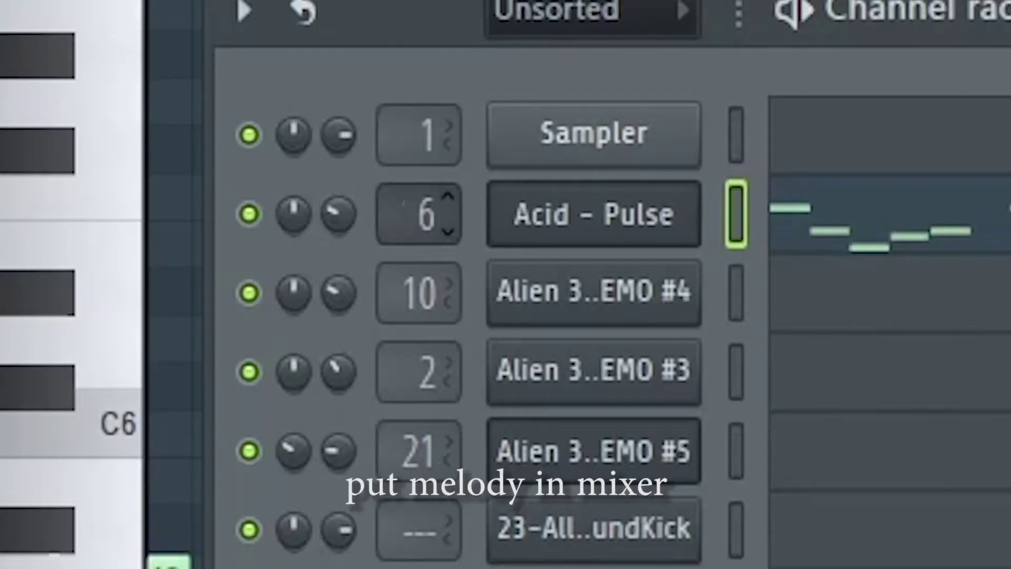
pyautogui.scroll(-3, 427, 213)
pyautogui.scroll(-1, 419, 213)
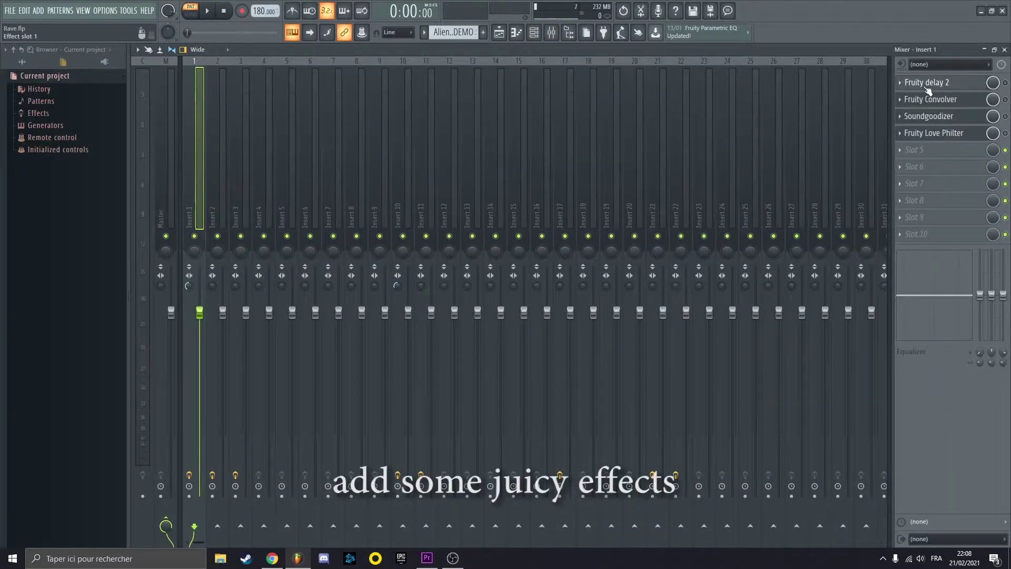
# Step: Inspect Fruity delay 2 on mixer Insert 1 and enable it while the melody plays
pyautogui.click(927, 82)
pyautogui.moveTo(521, 143); pyautogui.dragTo(509, 168)
pyautogui.press('space')
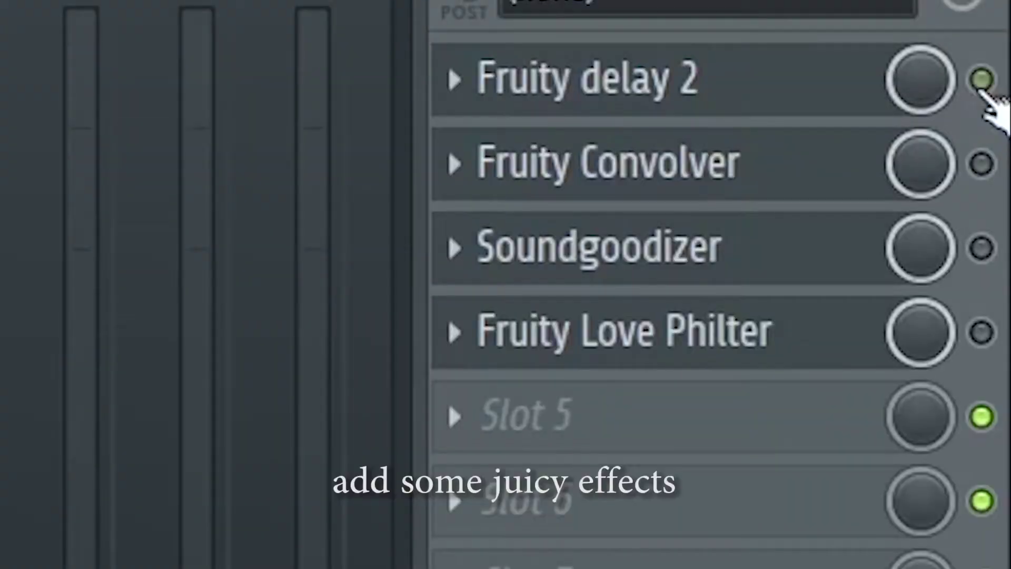
pyautogui.click(1006, 82)
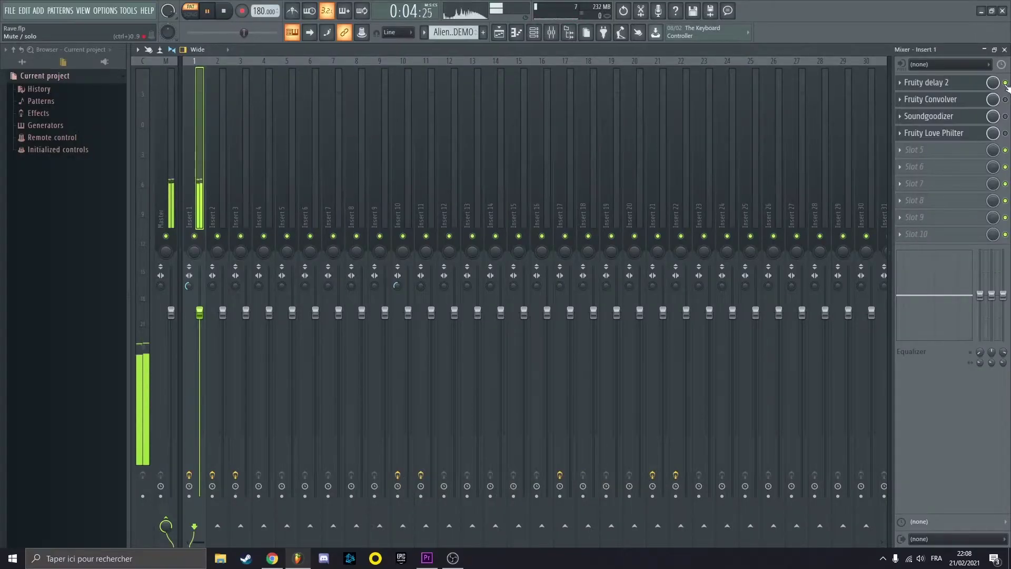
# Step: Enable Fruity Convolver and Soundgoodizer on mixer Insert 1, listening to the melody
pyautogui.press('space')
pyautogui.click(989, 101)
pyautogui.press('space')
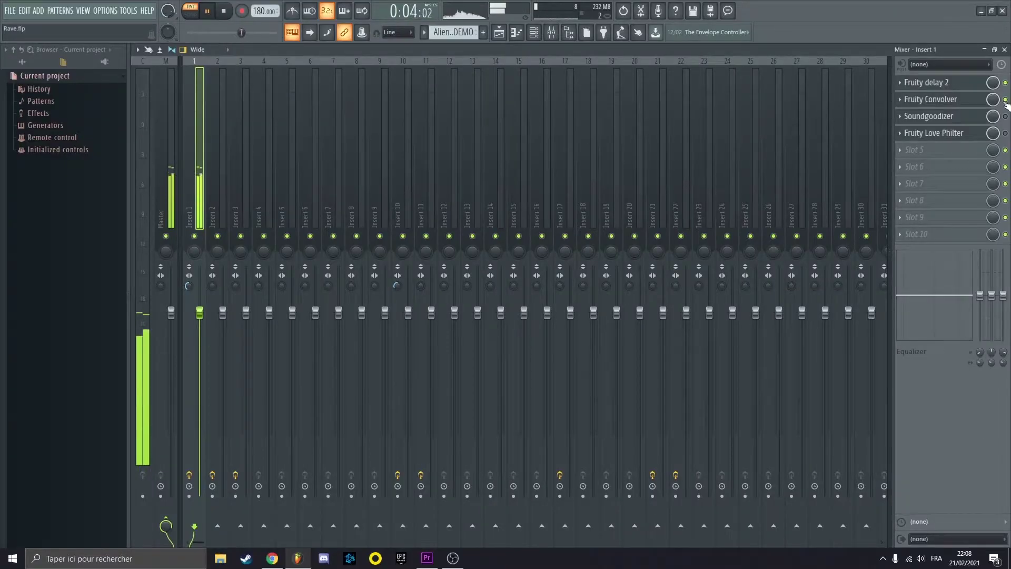
pyautogui.click(947, 120)
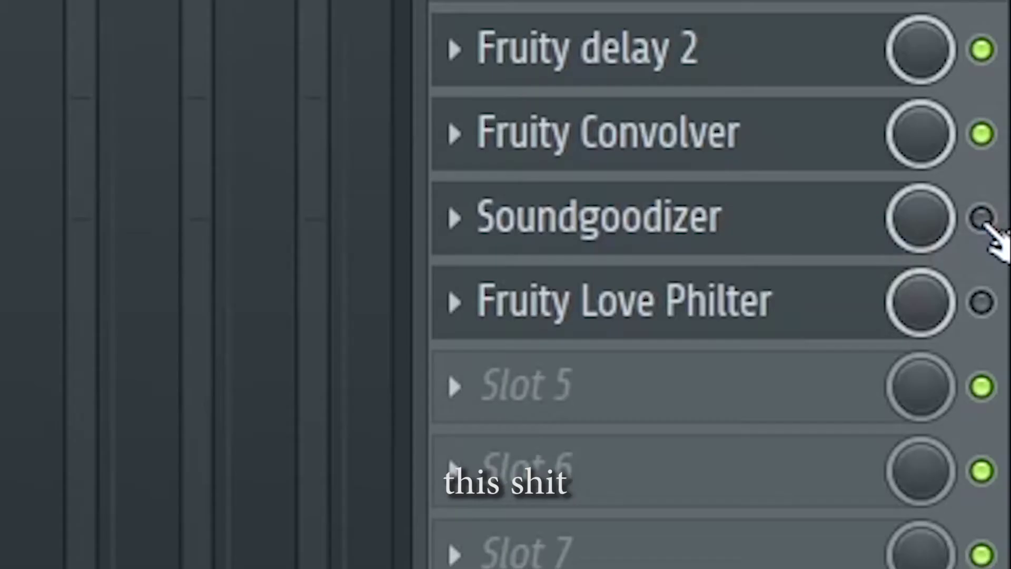
pyautogui.click(1006, 116)
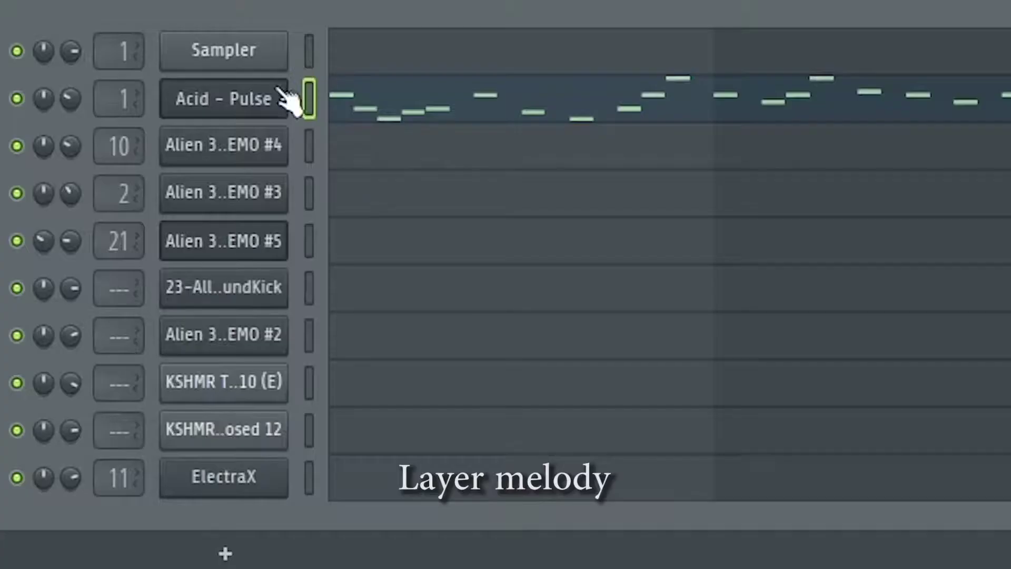
# Step: Layer the Acid - Pulse melody on the Alien 303 DEMO #4 channel and open its instrument with the Acid - Kokaine 303 I preset
pyautogui.rightClick(258, 184)
pyautogui.click(677, 128)
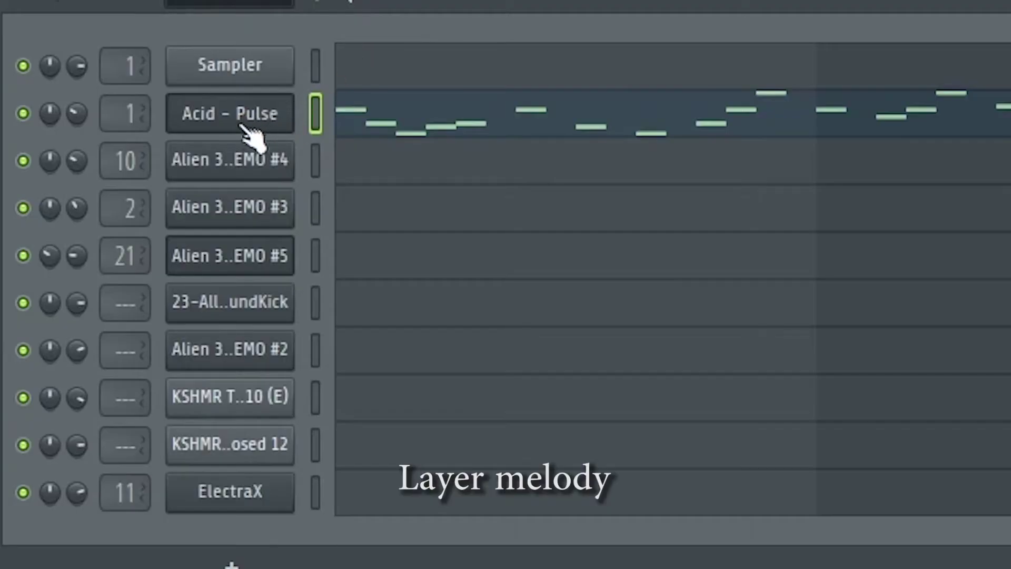
pyautogui.rightClick(264, 185)
pyautogui.click(399, 205)
pyautogui.click(245, 199)
pyautogui.moveTo(373, 362); pyautogui.dragTo(432, 222)
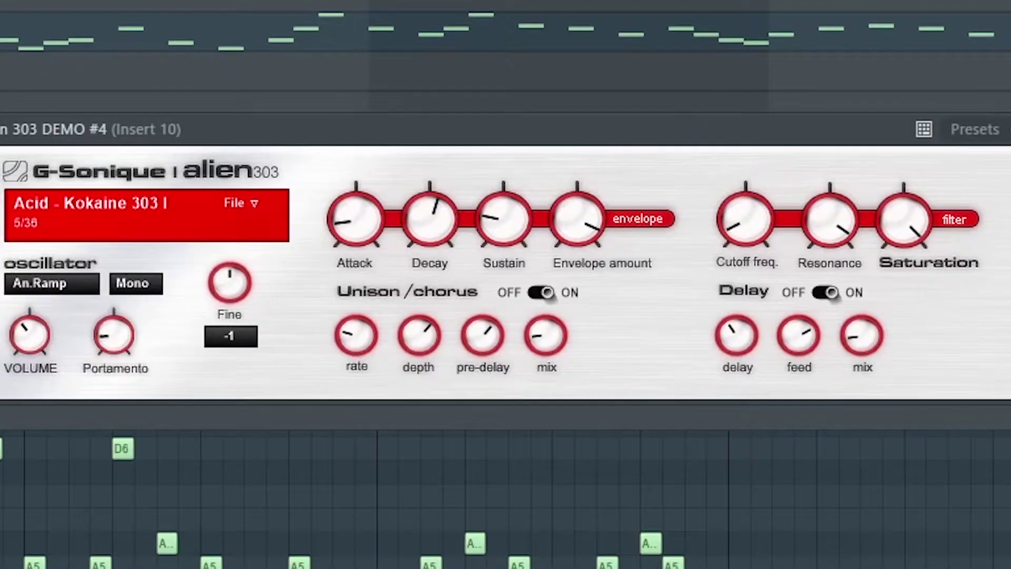
# Step: Enable Fruity delay 2 and Fruity Love Philter on mixer Insert 10
pyautogui.press('F9')
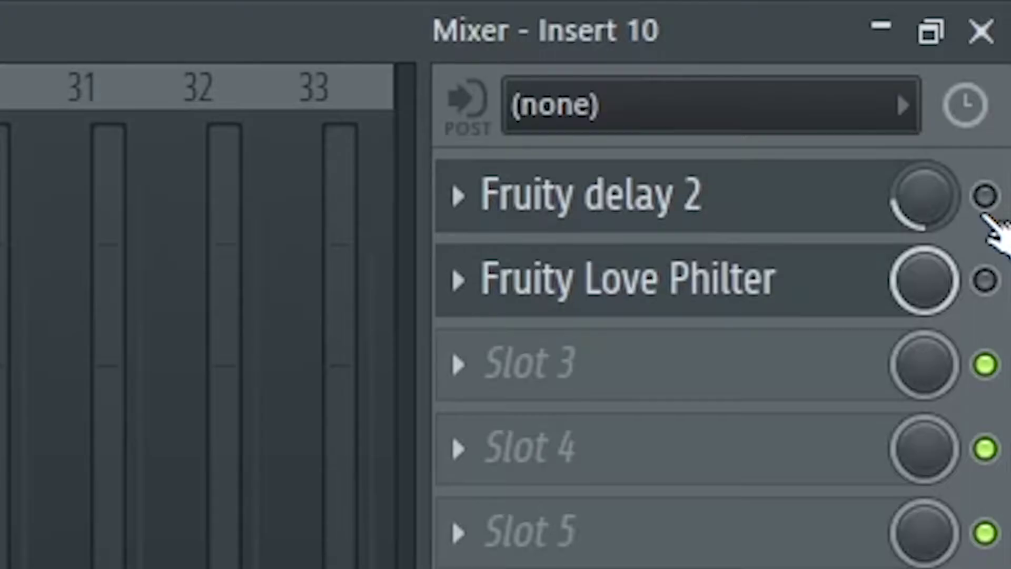
pyautogui.click(1005, 83)
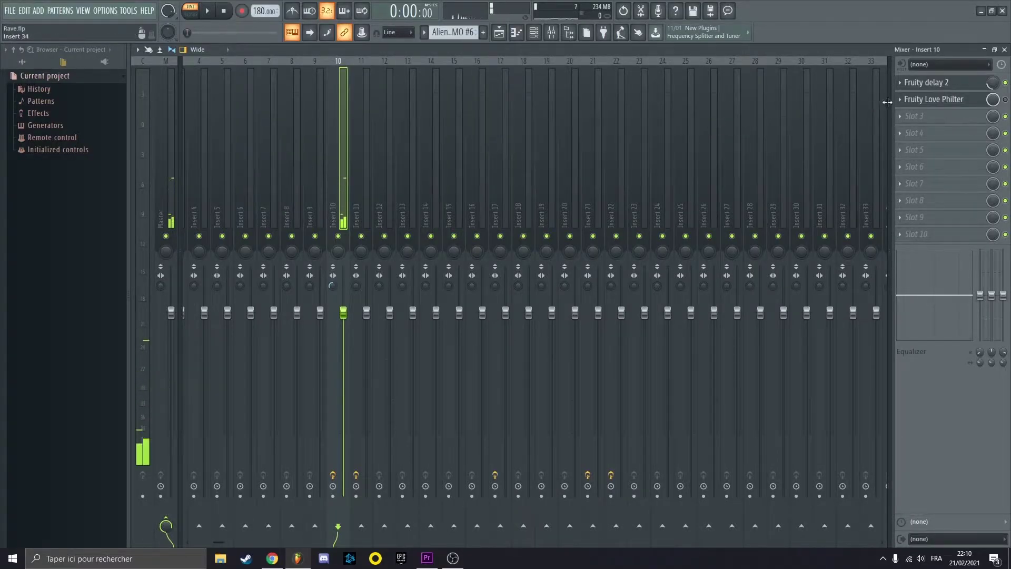
pyautogui.click(1005, 100)
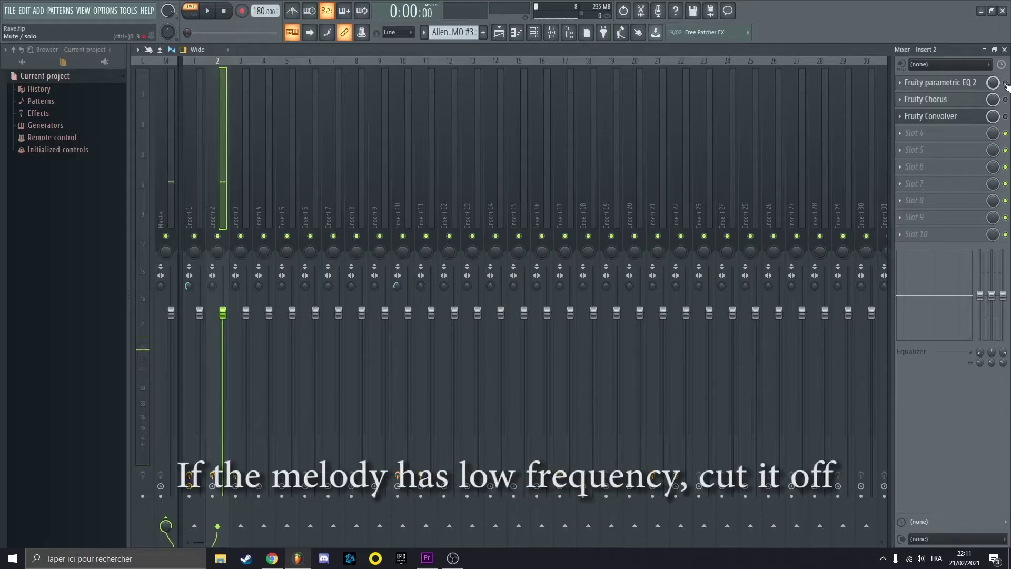
# Step: Play the third melody layer, inspect its low-frequency cut and enable Fruity parametric EQ 2, Fruity Chorus and Fruity Convolver on Insert 2
pyautogui.press('space')
pyautogui.click(953, 85)
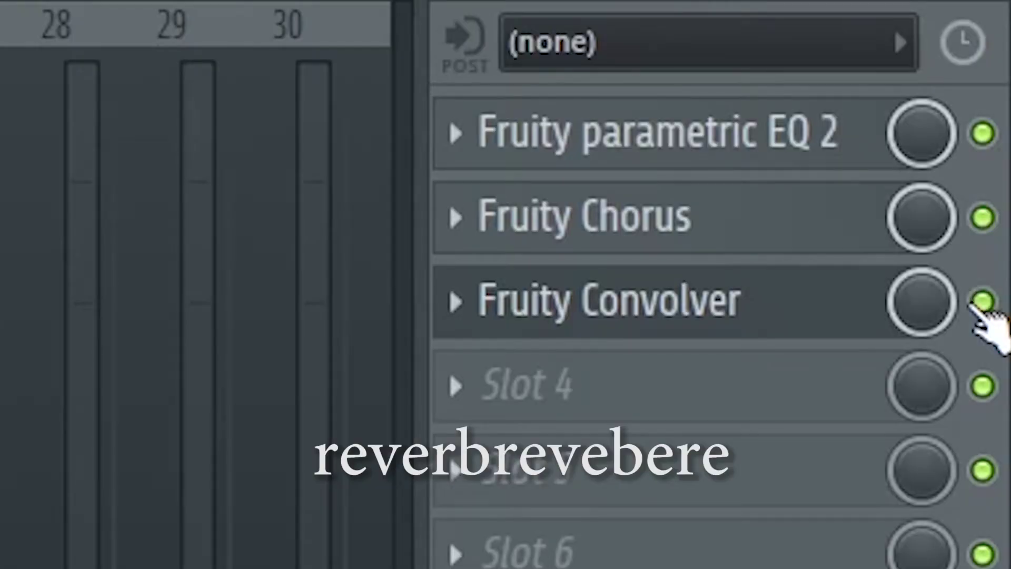
pyautogui.press('space')
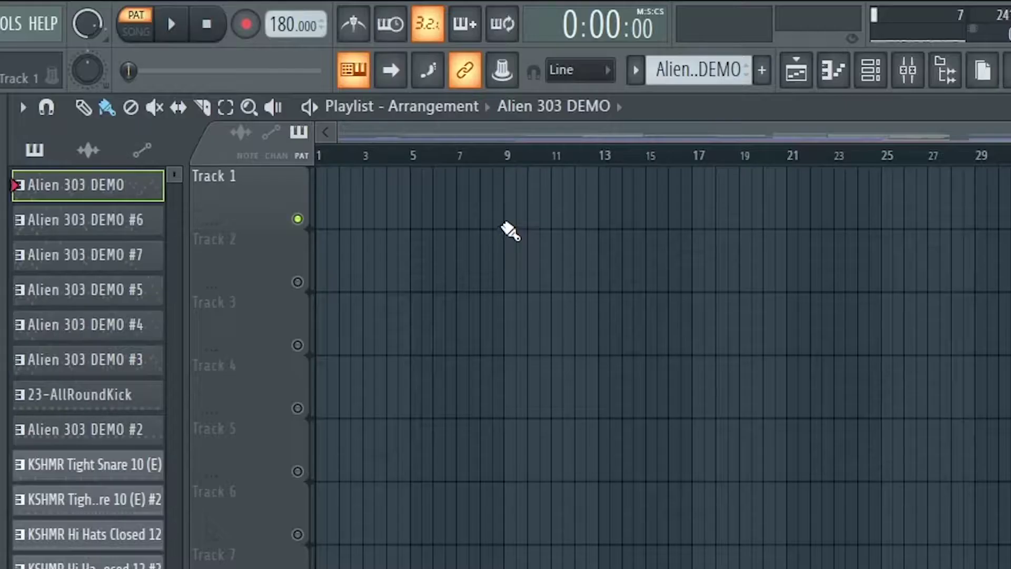
# Step: Place five Alien 303 DEMO clips in a row on Track 1 and five Alien 303 DEMO #4 clips on Track 2
pyautogui.click(509, 223)
pyautogui.moveTo(549, 209)
pyautogui.mouseDown()
pyautogui.moveTo(415, 215)
pyautogui.moveTo(842, 216)
pyautogui.mouseUp()
pyautogui.scroll(-1, 706, 71)
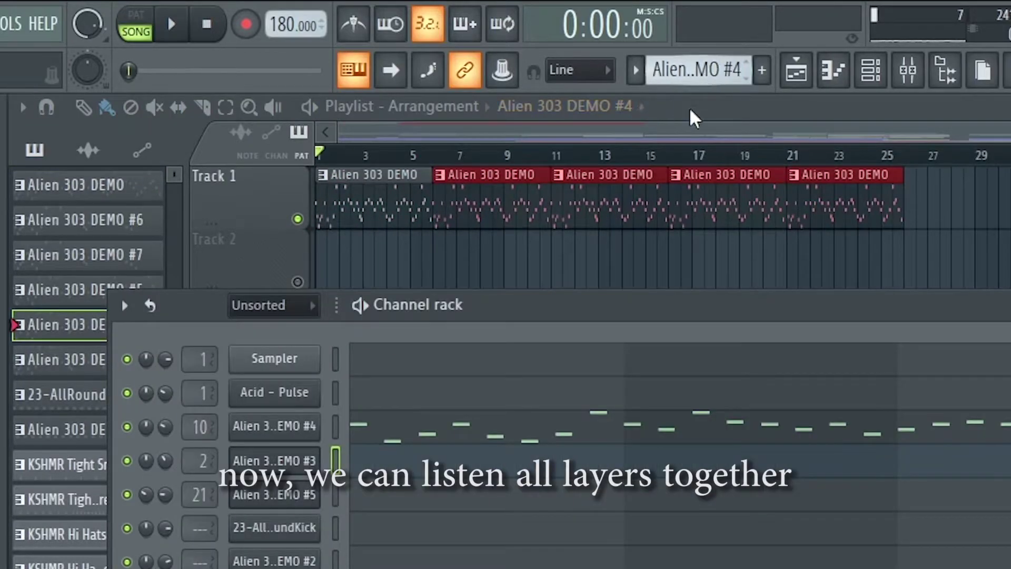
pyautogui.press('F6')
pyautogui.moveTo(311, 266); pyautogui.dragTo(816, 282)
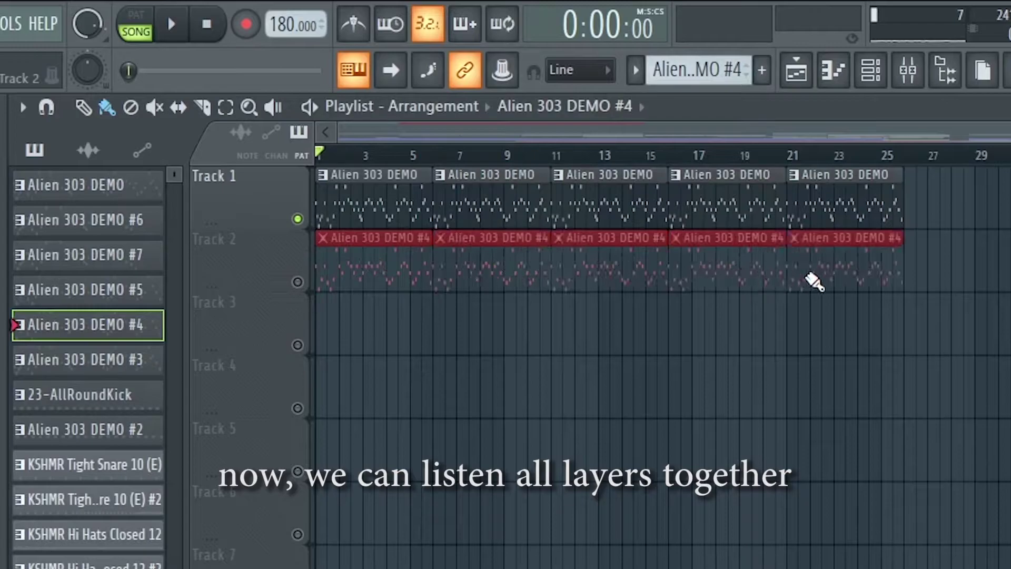
# Step: Place five Alien 303 DEMO #3 clips on Track 3, unmute the track and play all layers together
pyautogui.press('KP_Subtract')
pyautogui.moveTo(327, 334); pyautogui.dragTo(829, 354)
pyautogui.click(298, 345)
pyautogui.press('space')
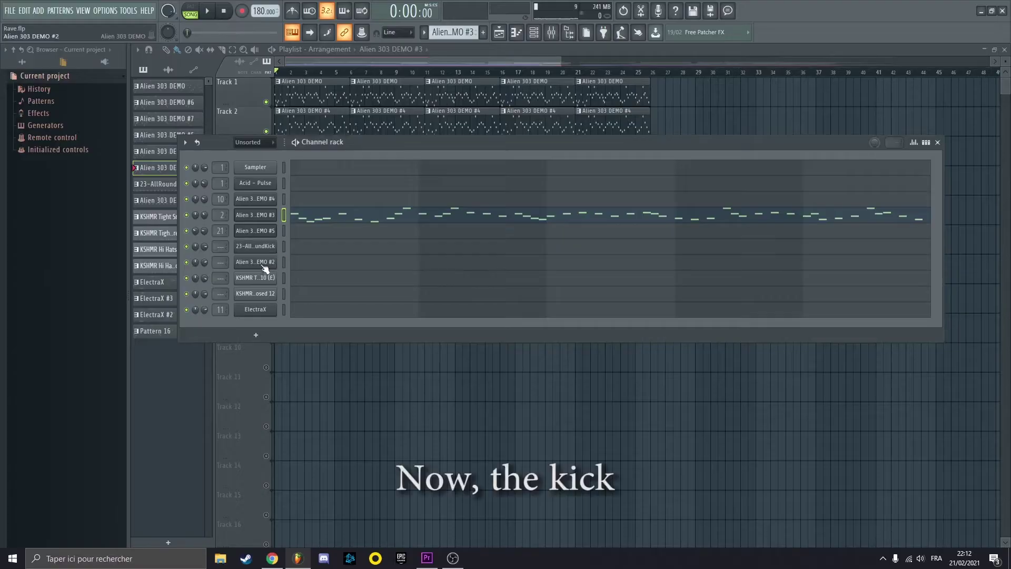
# Step: Open the BazzISM instrument of the 23-AllRoundKick channel and audition the kick repeatedly
pyautogui.click(264, 249)
pyautogui.moveTo(418, 217); pyautogui.dragTo(423, 139)
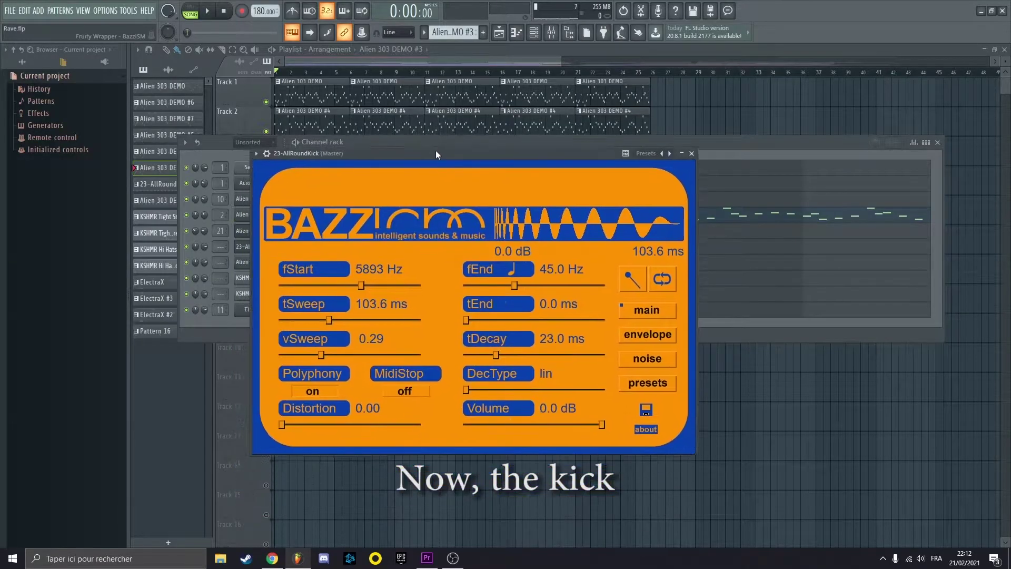
pyautogui.click(656, 135)
pyautogui.click(656, 135)
pyautogui.click(656, 135)
pyautogui.click(656, 135)
pyautogui.click(656, 135)
pyautogui.click(656, 135)
pyautogui.click(656, 135)
pyautogui.click(656, 135)
pyautogui.click(656, 135)
pyautogui.click(655, 135)
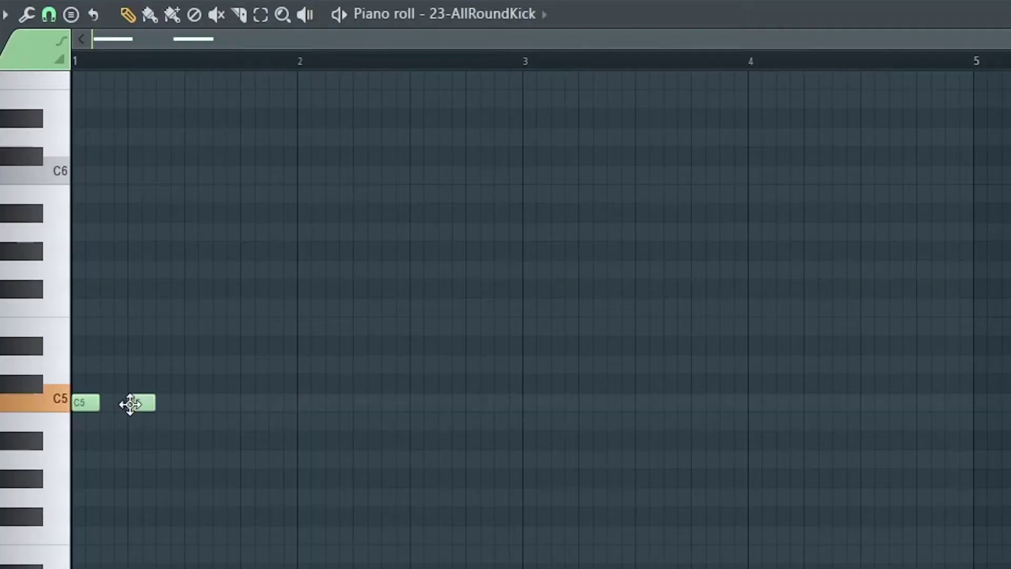
# Step: Duplicate the bar of four C5 kick notes to fill the pattern, play it and place the kick pattern on Track 4
pyautogui.hotkey('ctrl', 'a')
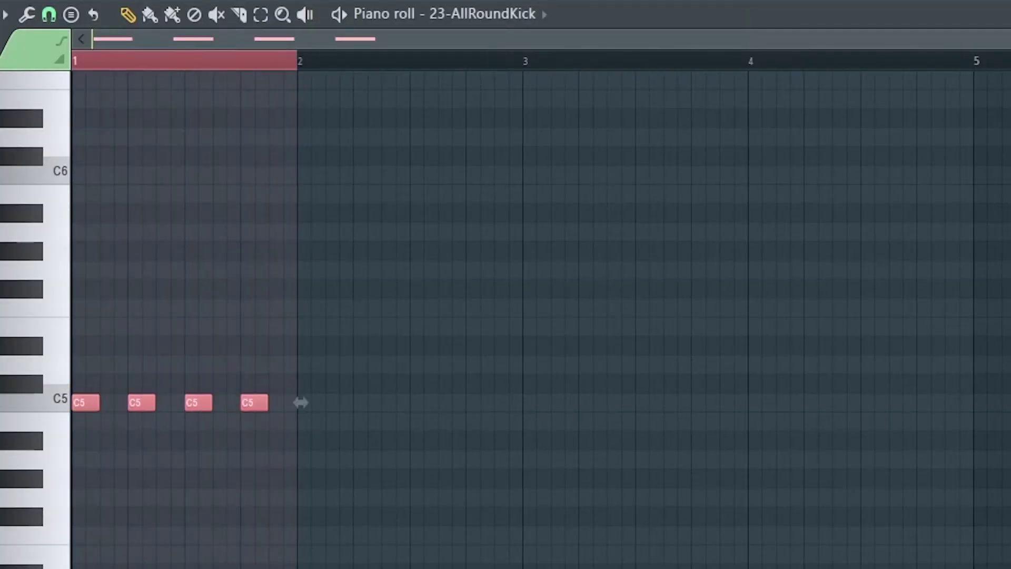
pyautogui.hotkey('ctrl', 'b')
pyautogui.hotkey('ctrl', 'b')
pyautogui.hotkey('ctrl', 'b')
pyautogui.hotkey('ctrl', 'b')
pyautogui.press('space')
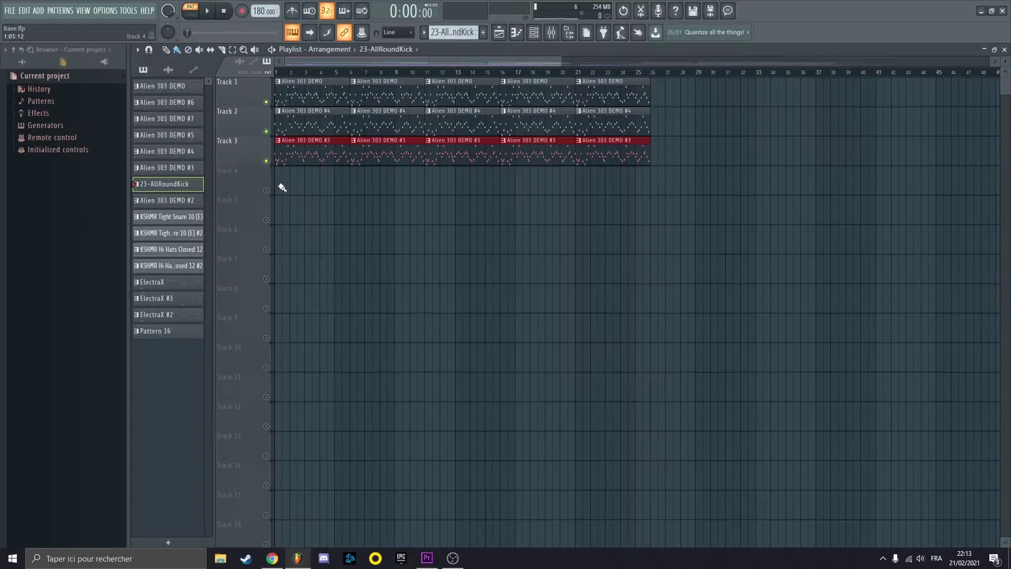
pyautogui.click(283, 186)
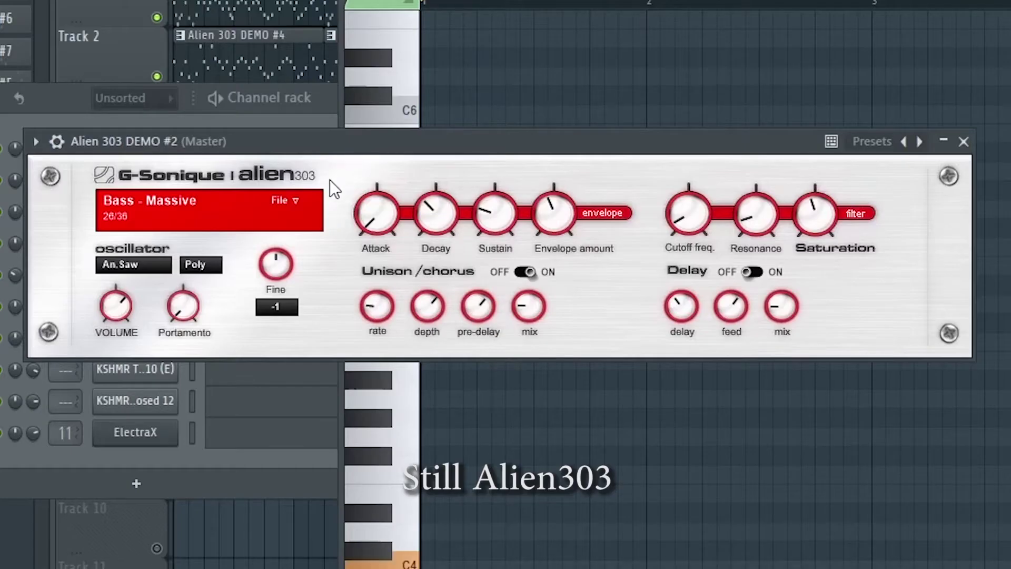
# Step: Write off-beat D#3 bass notes for Alien 303 DEMO #2 with the Bass - Massive preset and duplicate them across five bars
pyautogui.click(417, 214)
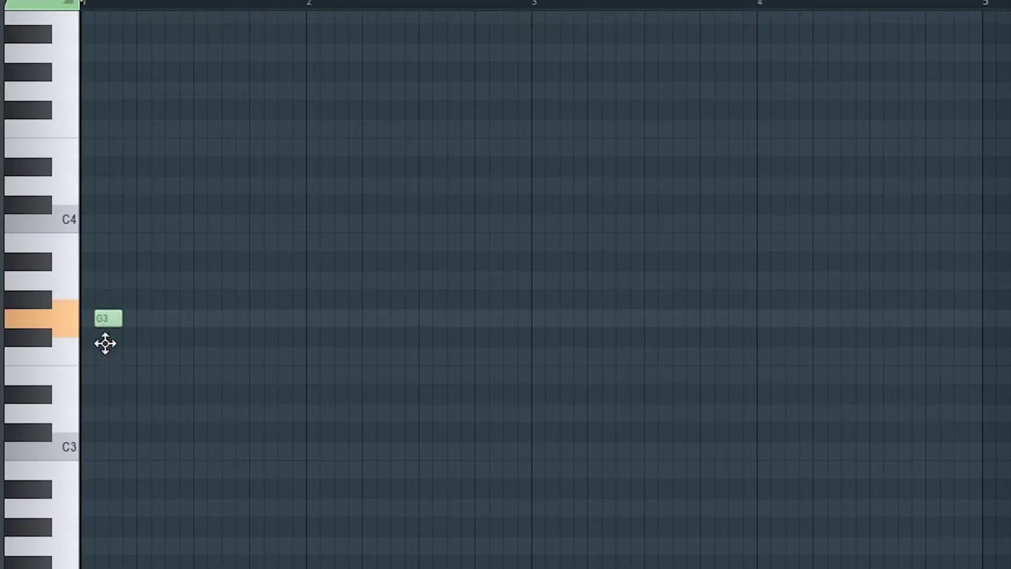
pyautogui.moveTo(105, 344); pyautogui.dragTo(114, 402)
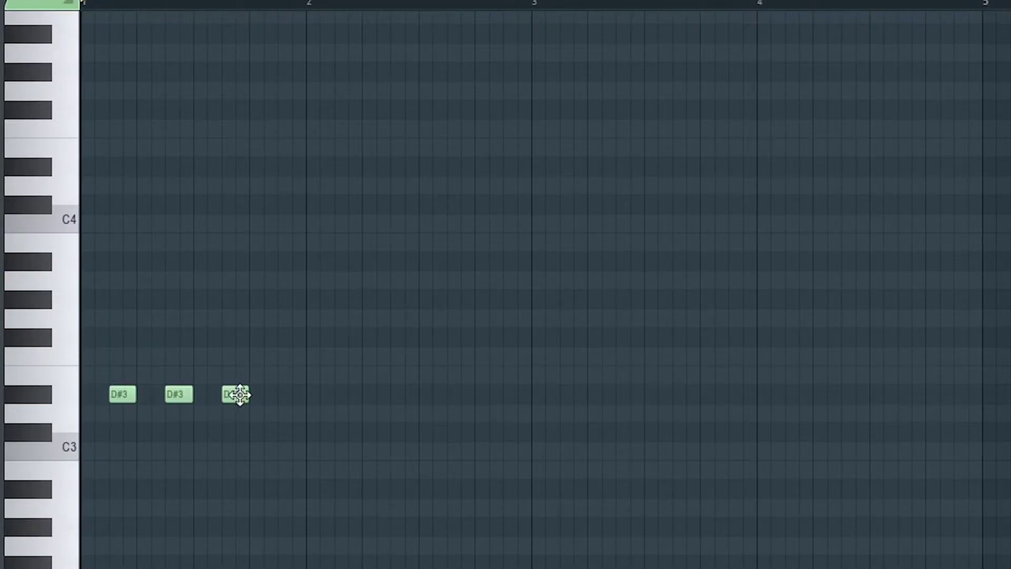
pyautogui.hotkey('ctrl', 'b')
pyautogui.hotkey('ctrl', 'b')
pyautogui.hotkey('ctrl', 'b')
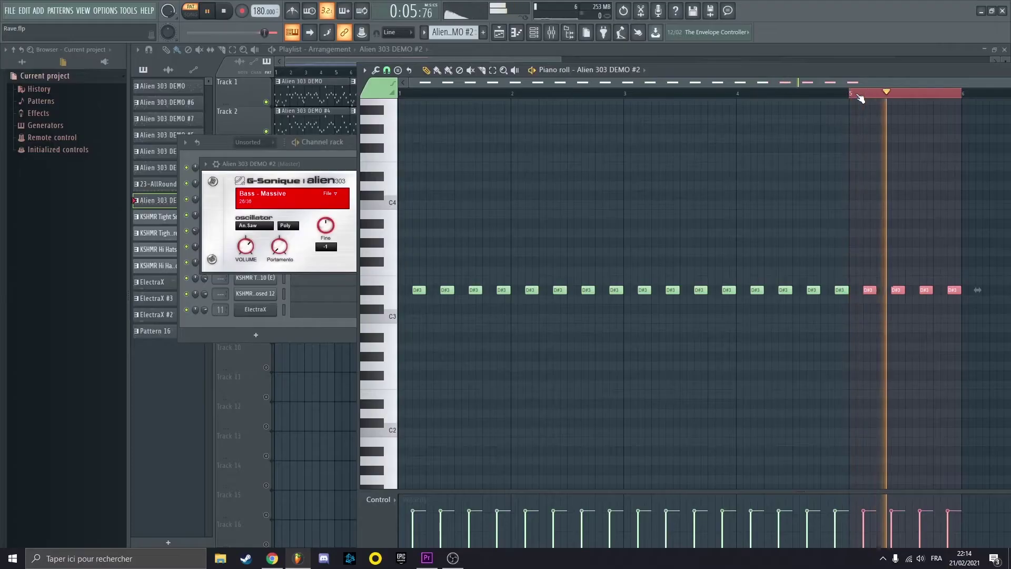
# Step: Place five Alien 303 DEMO #2 bass clips in a row on Track 5
pyautogui.click(291, 215)
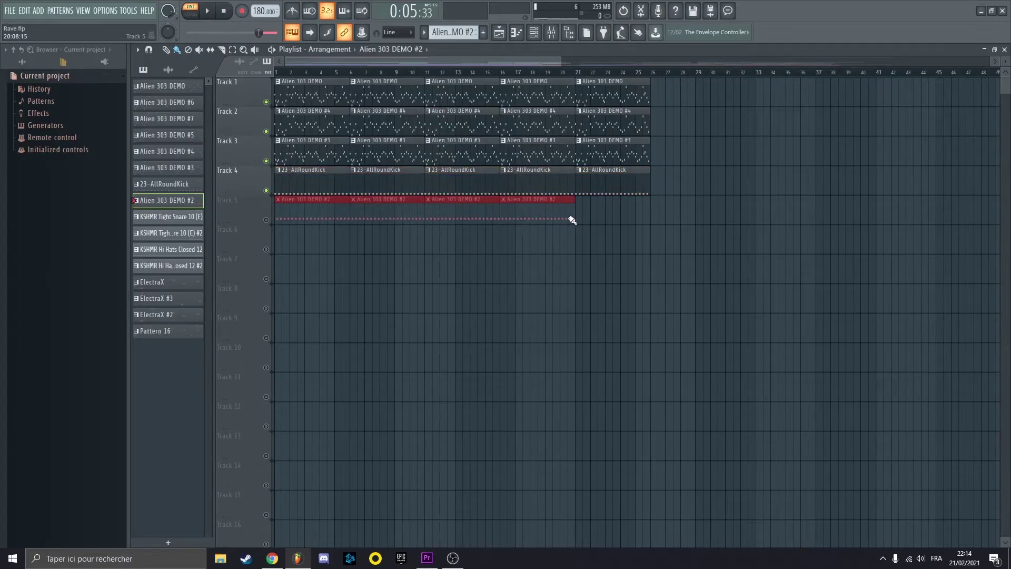
pyautogui.moveTo(572, 220); pyautogui.dragTo(584, 220)
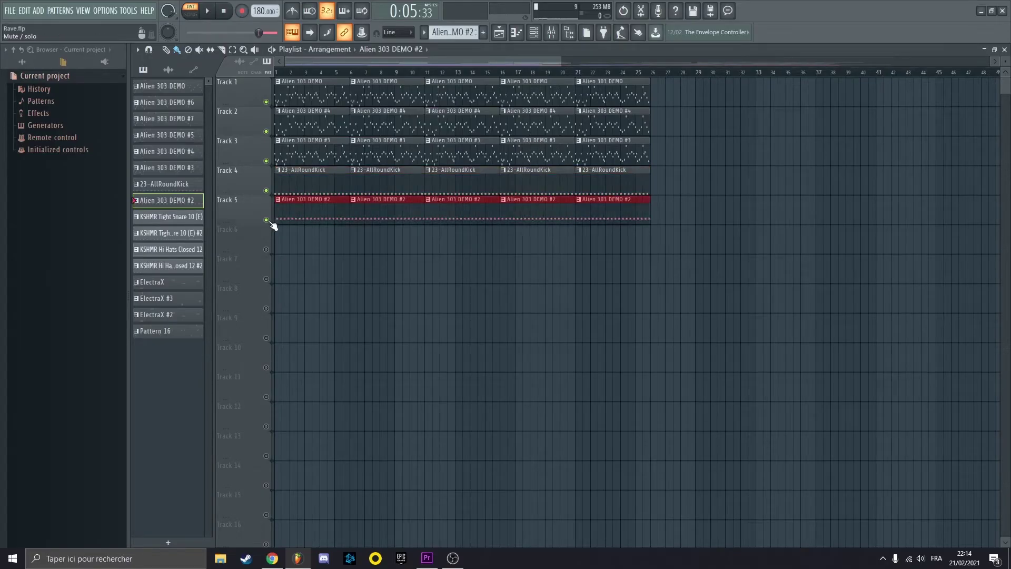
# Step: Solo the kick and bass tracks in the playlist, play them together and restore the other tracks
pyautogui.rightClick(267, 191)
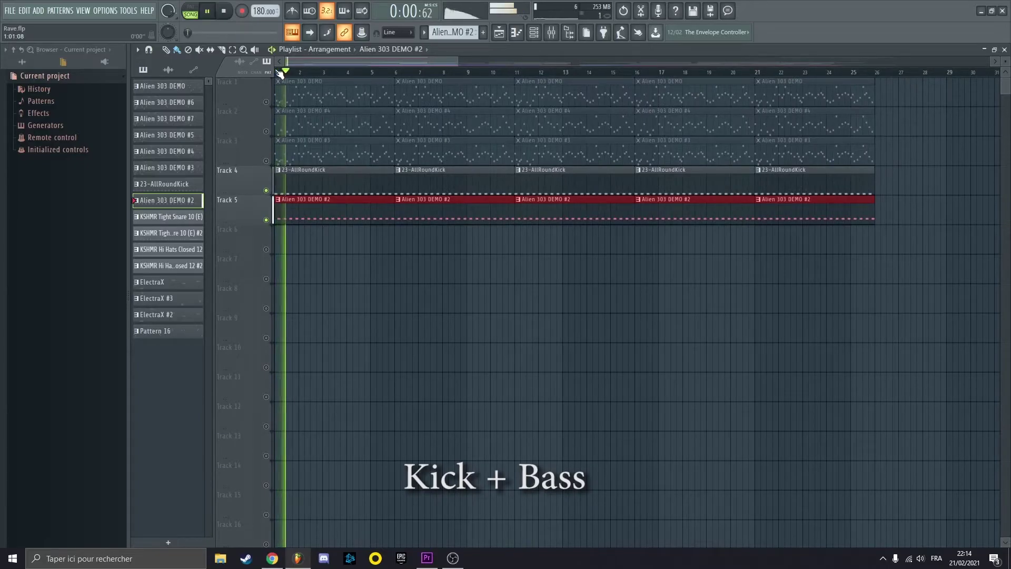
pyautogui.click(265, 101)
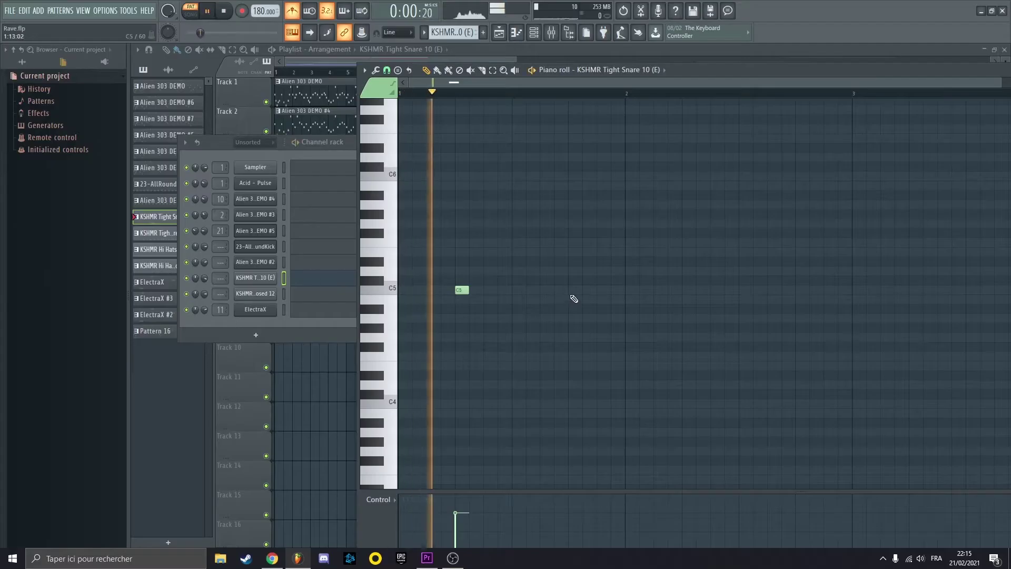
# Step: Add the bar's second off-beat C5 snare hit in the KSHMR Tight Snare 10 (E) pattern and duplicate the bar along the pattern
pyautogui.click(572, 289)
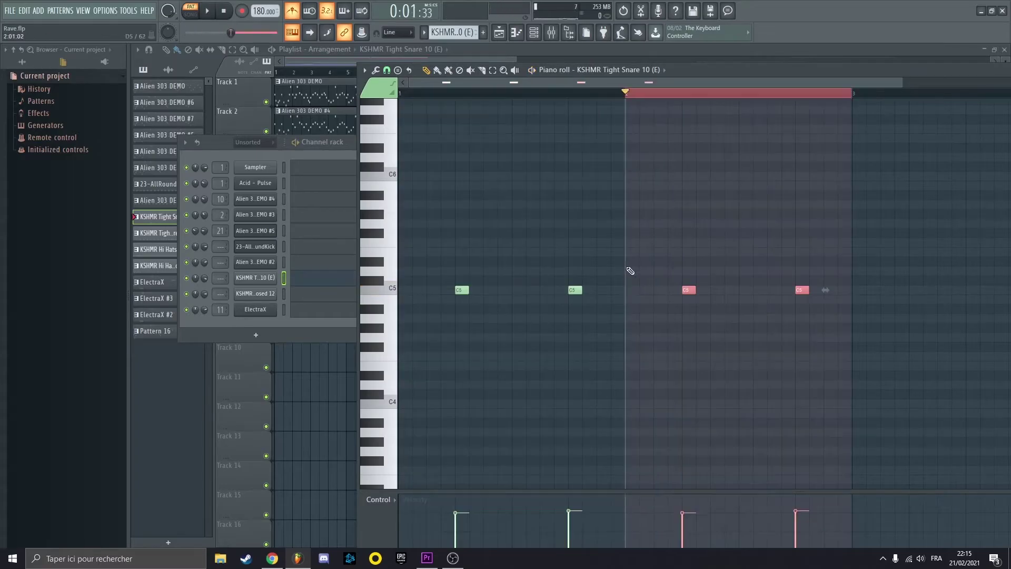
pyautogui.hotkey('ctrl', 'b')
pyautogui.scroll(-2, 667, 287)
pyautogui.hotkey('ctrl', 'b')
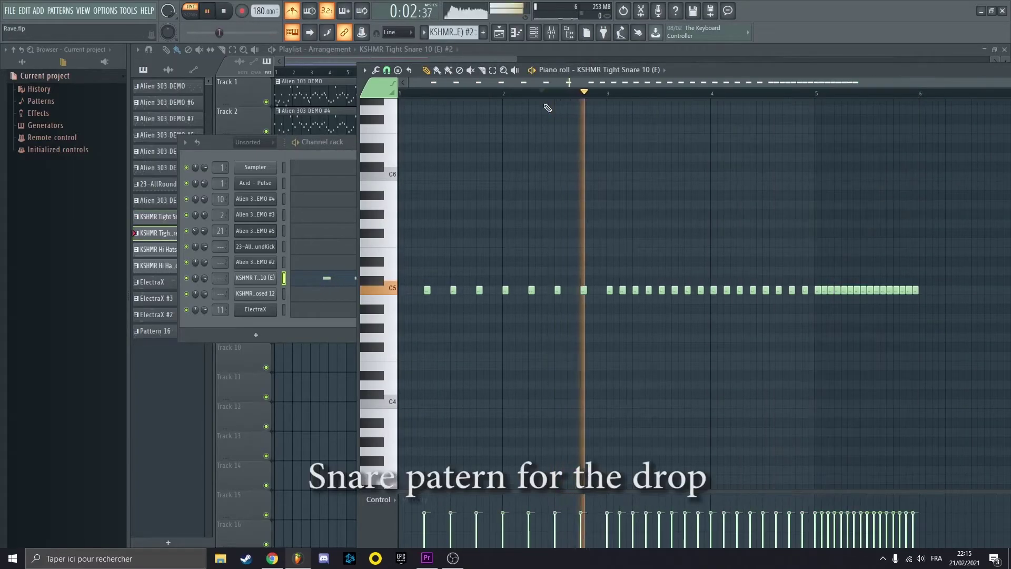
pyautogui.scroll(-2, 604, 88)
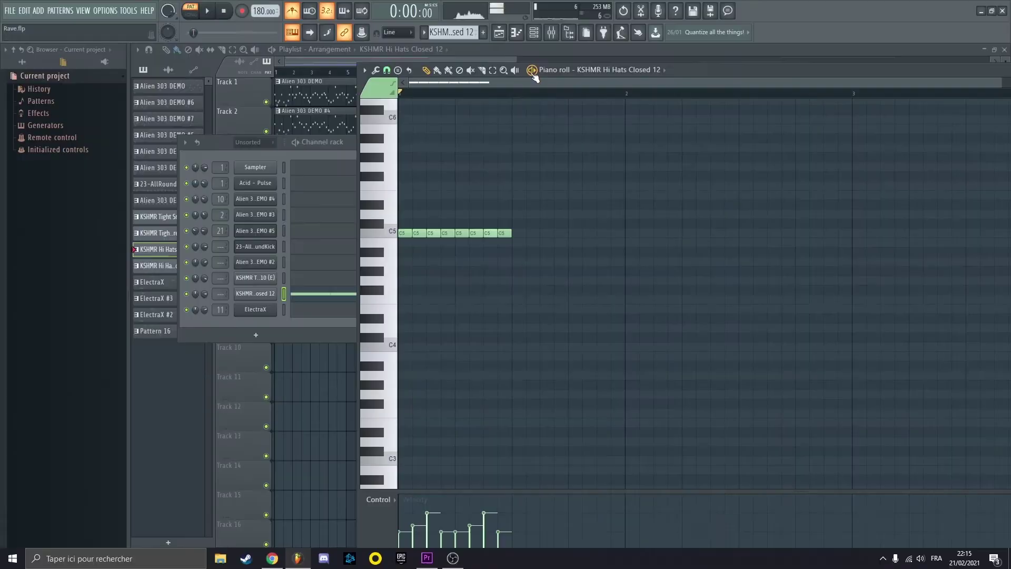
# Step: Duplicate the group of eight C5 hi-hat notes three times in the KSHMR Hi Hats Closed 12 pattern
pyautogui.hotkey('ctrl', 'b')
pyautogui.hotkey('ctrl', 'b')
pyautogui.hotkey('ctrl', 'b')
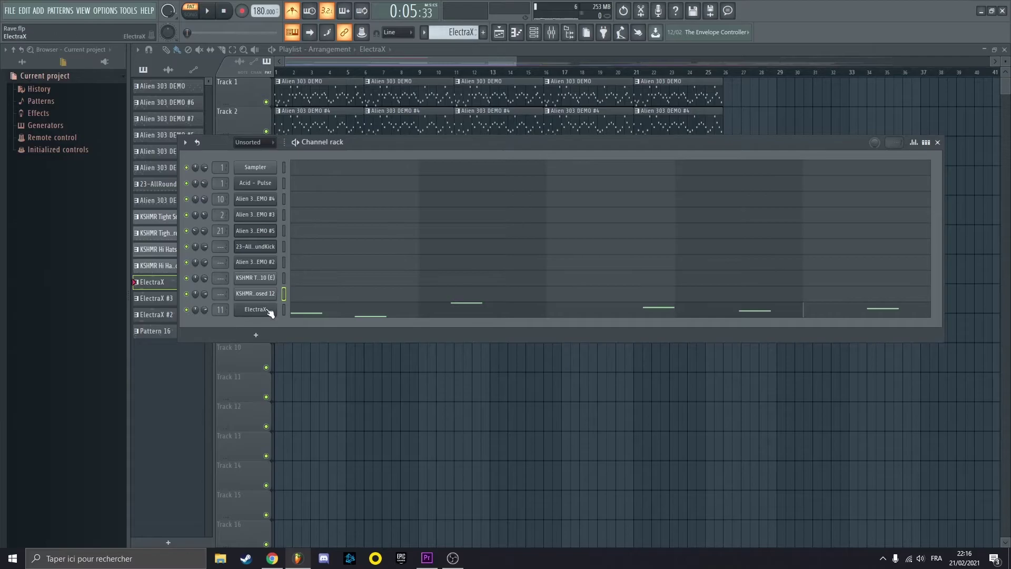
# Step: Inspect the ElectraX channel's SuperPad MF preset and play its pad melody in the piano roll
pyautogui.click(268, 312)
pyautogui.moveTo(393, 161); pyautogui.dragTo(396, 146)
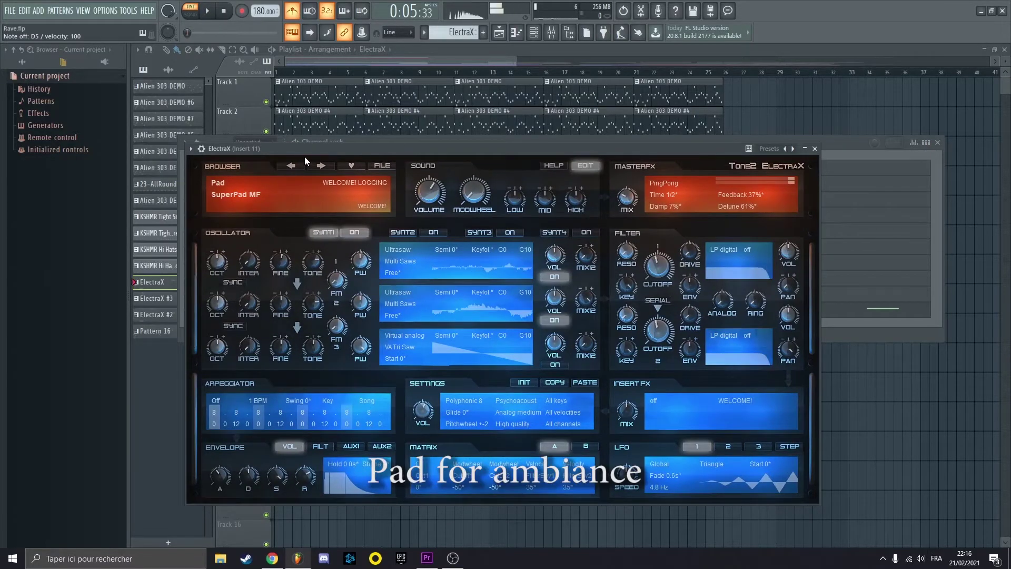
pyautogui.click(815, 150)
pyautogui.click(420, 280)
pyautogui.press('space')
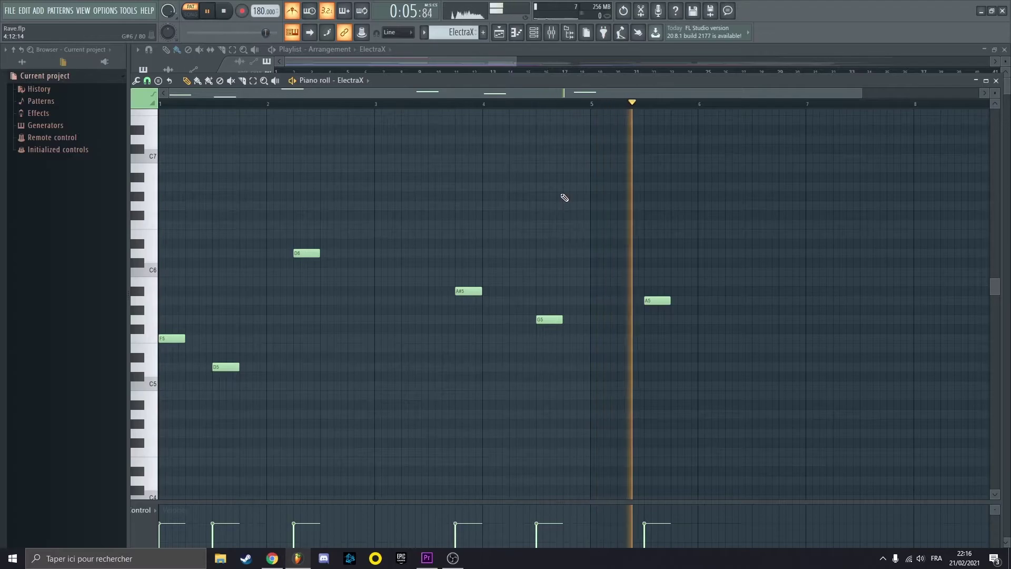
pyautogui.press('space')
pyautogui.click(996, 80)
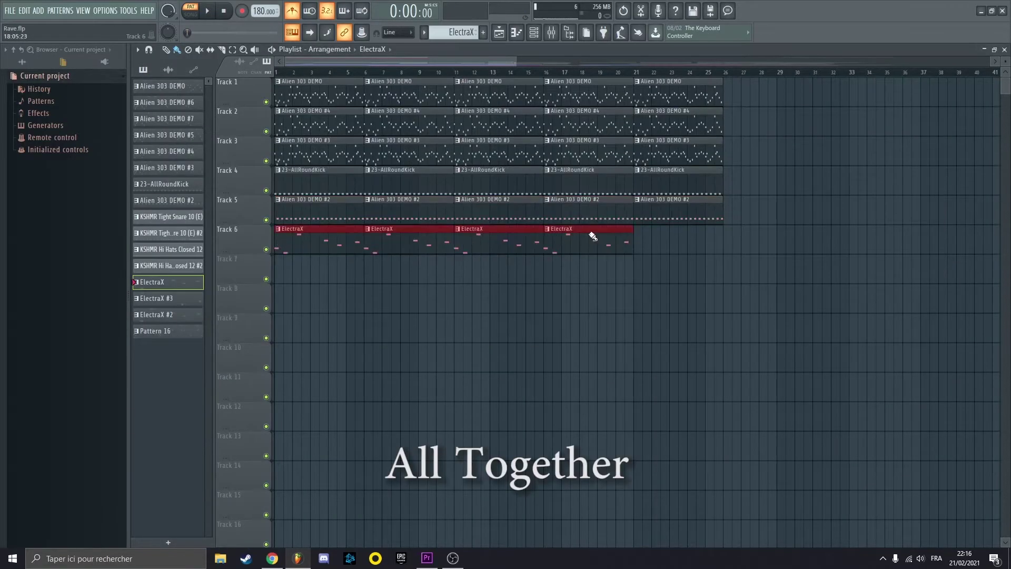
# Step: Place five KSHMR Hi Hats Closed 12 clips on Track 7 and five KSHMR Tight Snare 10 (E) clips on Track 8, and play the arrangement
pyautogui.moveTo(282, 275); pyautogui.dragTo(684, 270)
pyautogui.moveTo(279, 307); pyautogui.dragTo(632, 309)
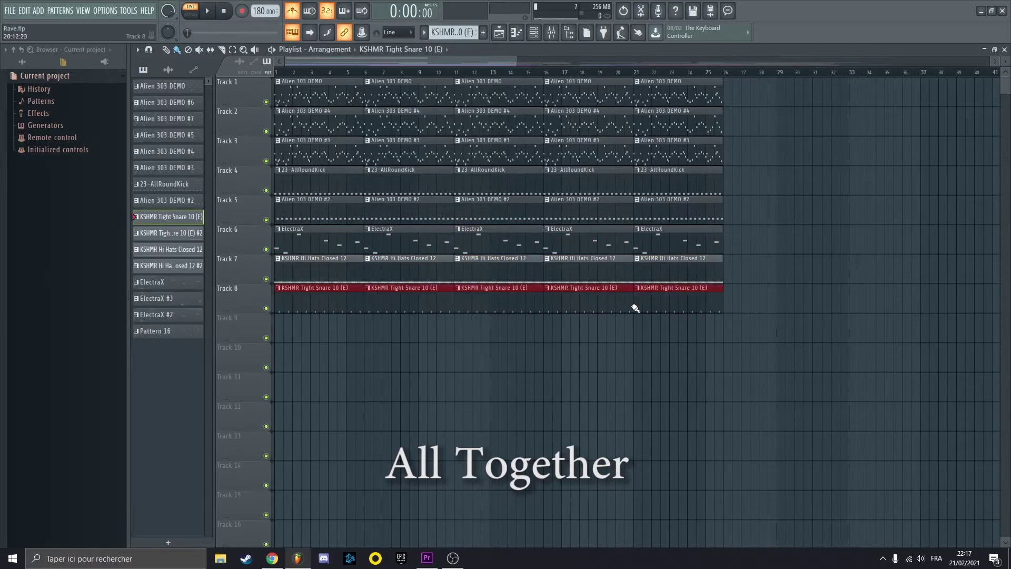
pyautogui.press('space')
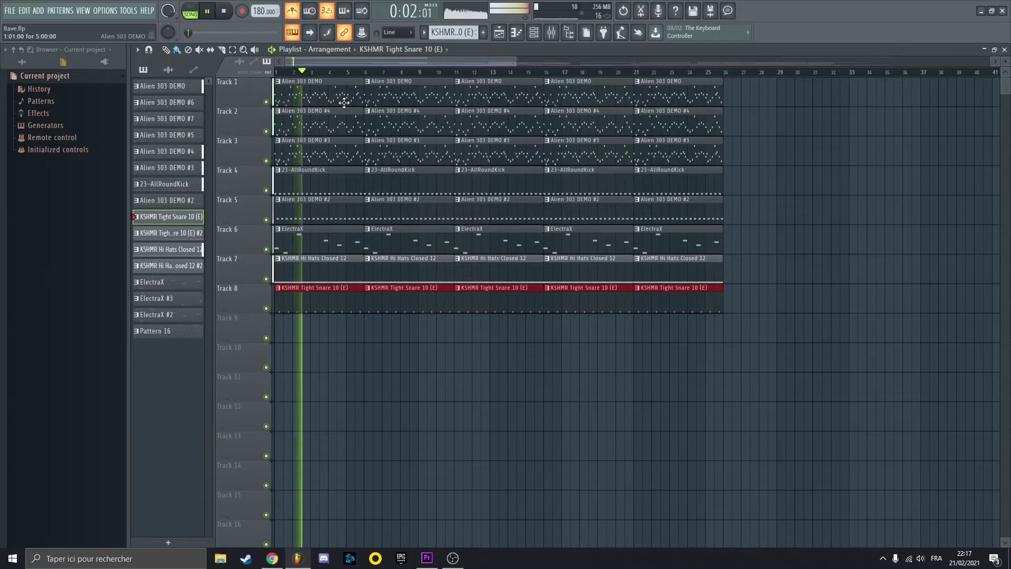
pyautogui.press('space')
# Step: Clear the stacked clips and rebuild the intro with Alien 303 DEMO #3 on Track 1, adding kick and bass rows on Tracks 2 and 3 from bar 6
pyautogui.moveTo(744, 315)
pyautogui.mouseDown()
pyautogui.moveTo(316, 295)
pyautogui.moveTo(753, 269)
pyautogui.moveTo(774, 254)
pyautogui.moveTo(387, 97)
pyautogui.moveTo(316, 97)
pyautogui.moveTo(553, 100)
pyautogui.mouseUp()
pyautogui.click(167, 168)
pyautogui.click(168, 183)
pyautogui.moveTo(347, 124); pyautogui.dragTo(595, 128)
pyautogui.moveTo(341, 153); pyautogui.dragTo(598, 153)
pyautogui.moveTo(474, 182); pyautogui.dragTo(479, 181)
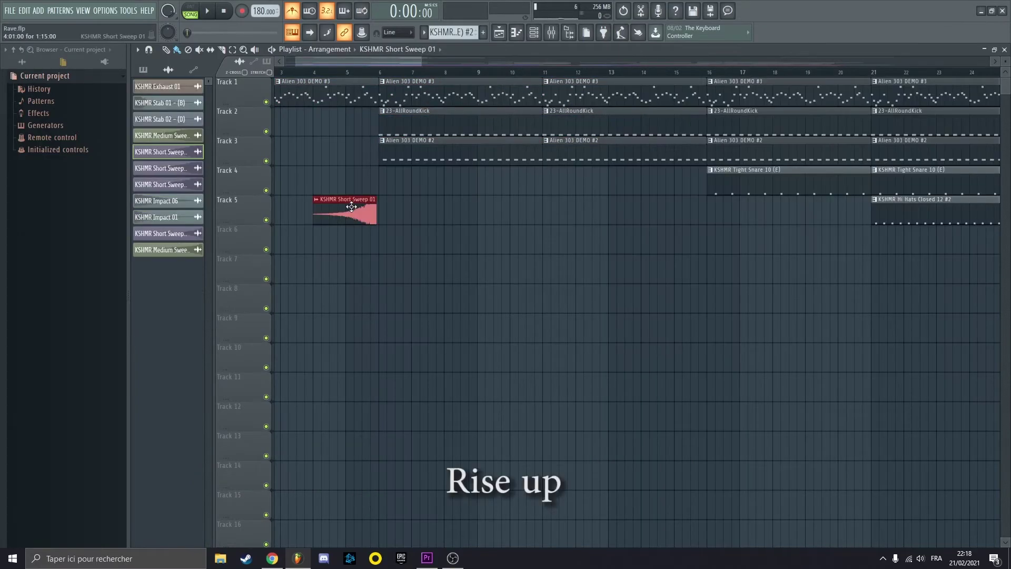
# Step: Open the sample settings of the KSHMR Short Sweep 01 riser clip on Track 5 and audition its waveform
pyautogui.click(368, 205)
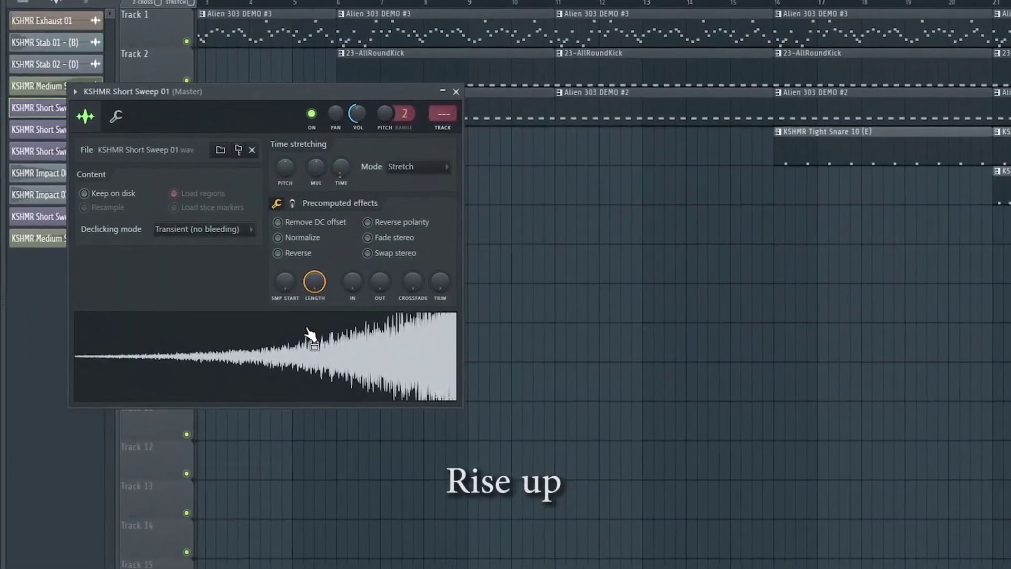
pyautogui.moveTo(308, 331); pyautogui.dragTo(306, 155)
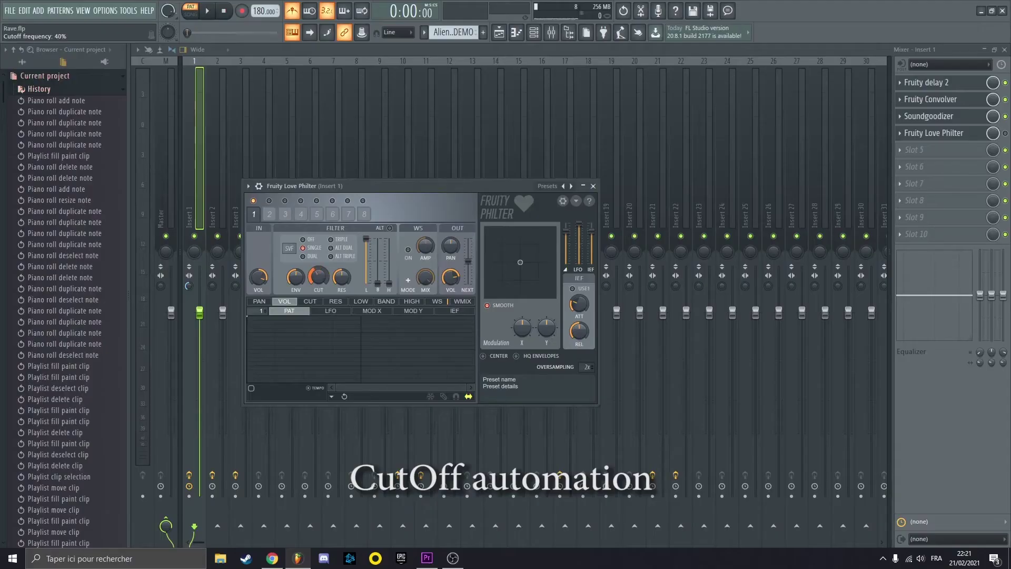
# Step: Create an automation clip for Fruity Love Philter's cutoff frequency on Insert 1 and review its curve on Track 10 around bar 25
pyautogui.rightClick(319, 279)
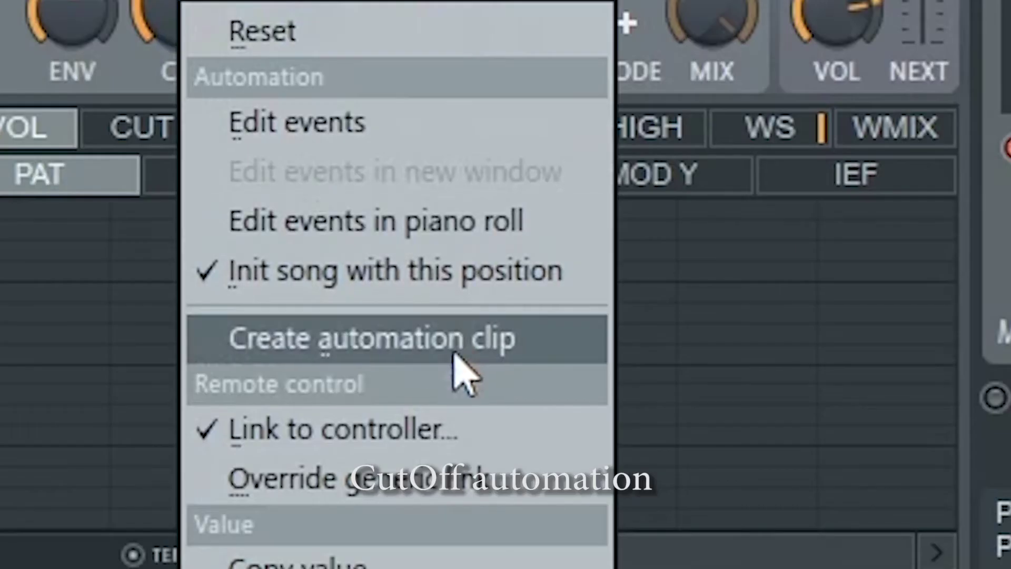
pyautogui.click(369, 356)
pyautogui.click(273, 352)
pyautogui.scroll(1, 400, 221)
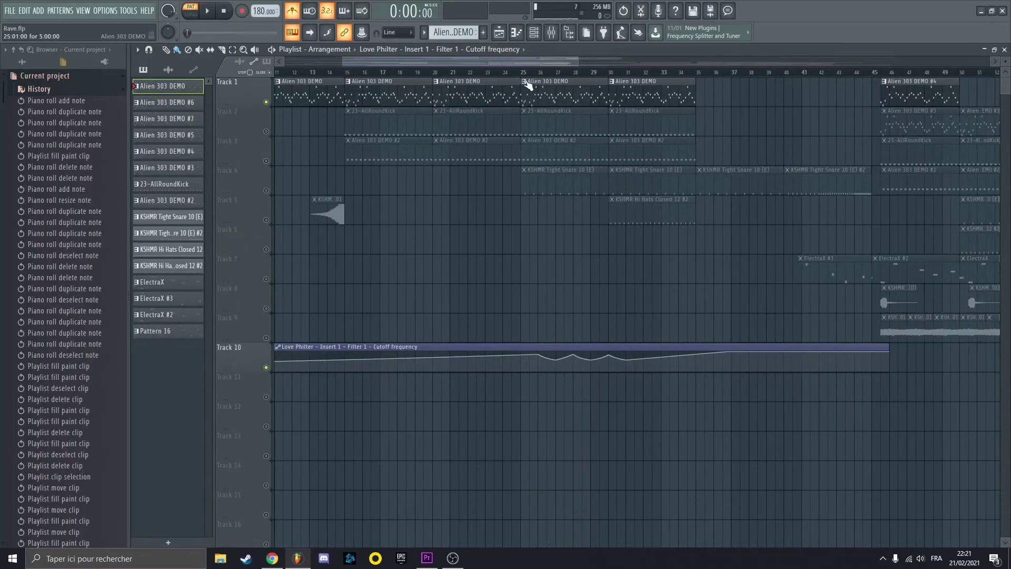
pyautogui.moveTo(527, 61); pyautogui.dragTo(568, 62)
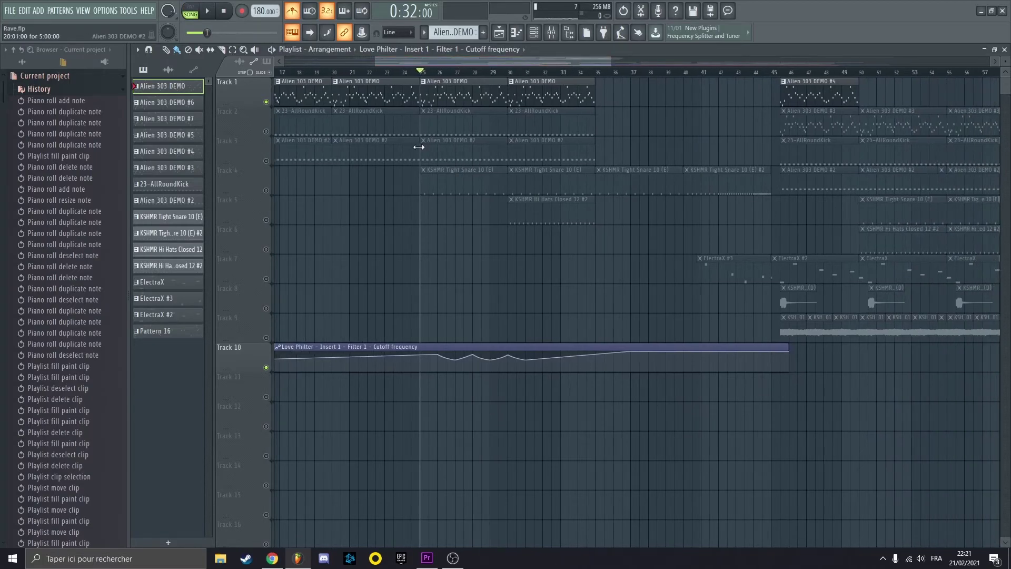